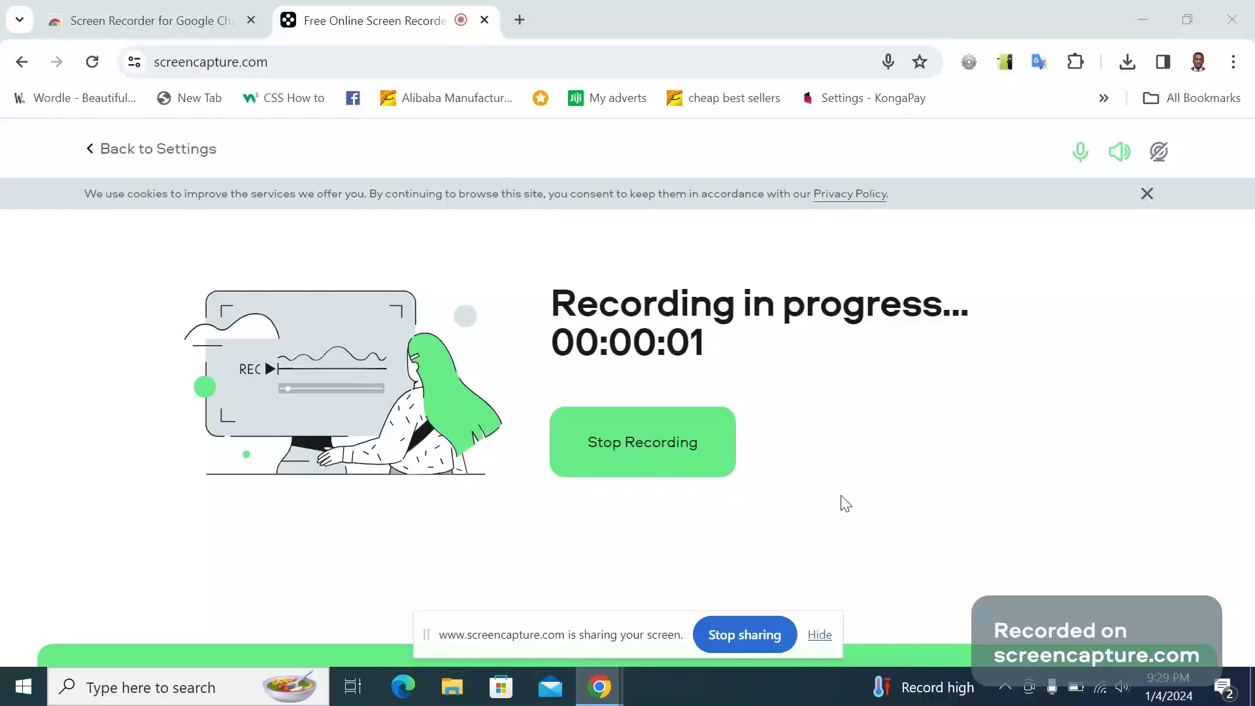
Minimize Chrome with Win+D to reveal the Windows desktop while recording continues.
{"action": "key", "text": "super+d"}
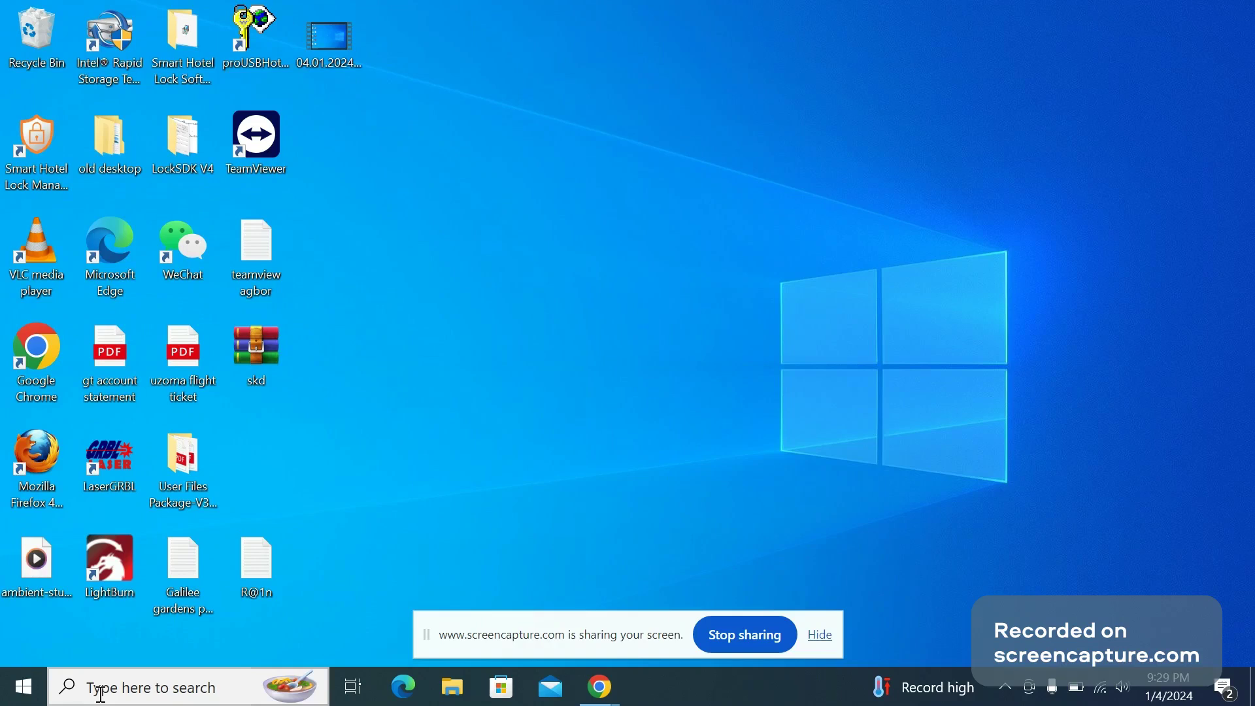
Open Control Panel from the taskbar search and set View by to Small icons.
{"action": "left_click", "coordinate": [100, 694]}
{"action": "type", "text": "cont"}
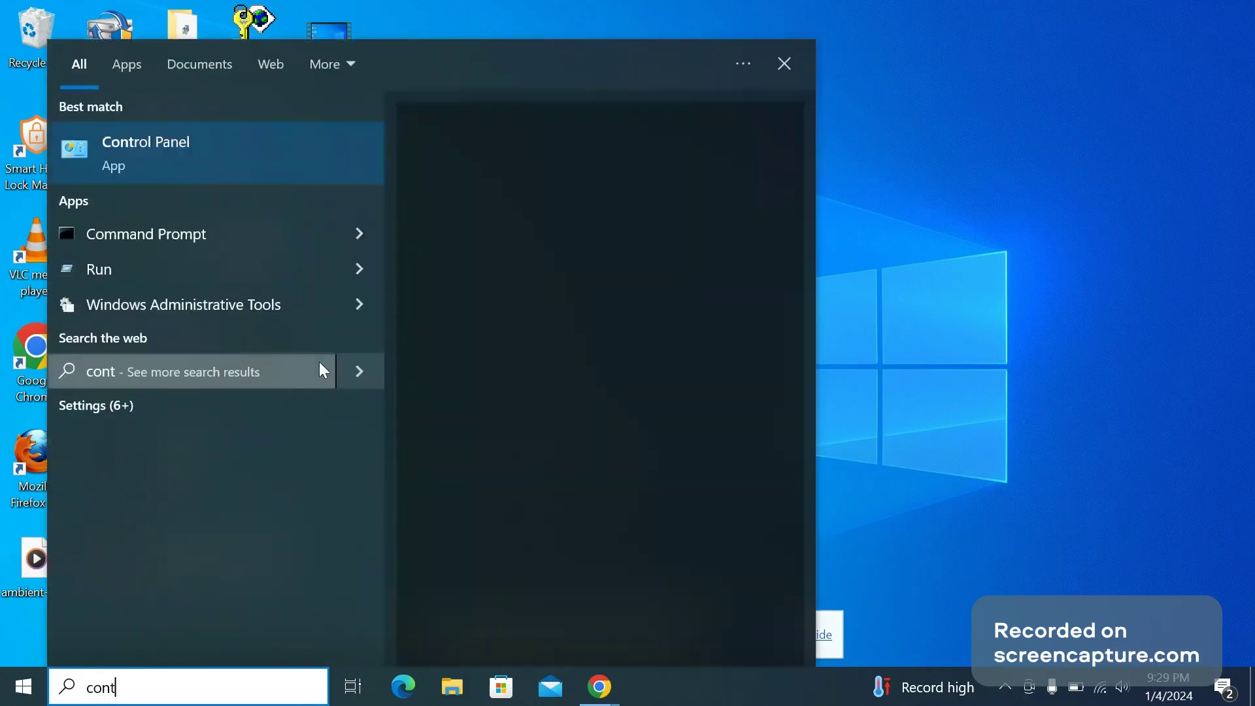
{"action": "left_click", "coordinate": [163, 159]}
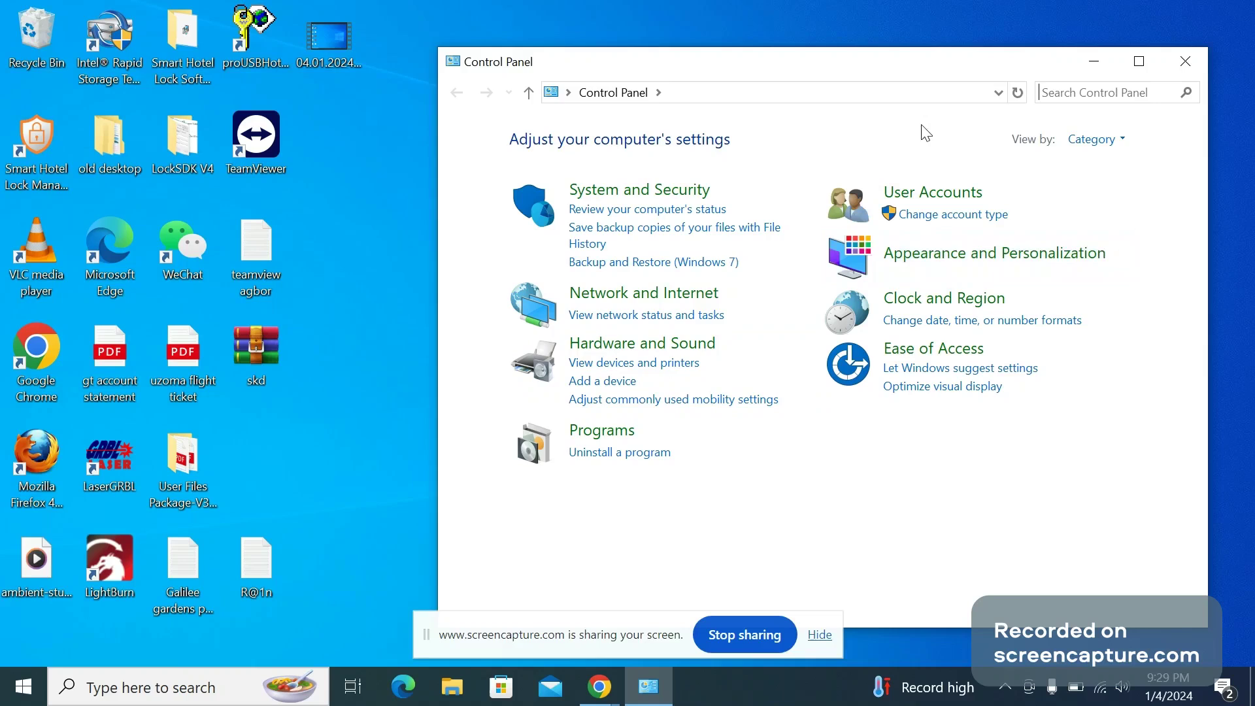
{"action": "left_click", "coordinate": [1115, 145]}
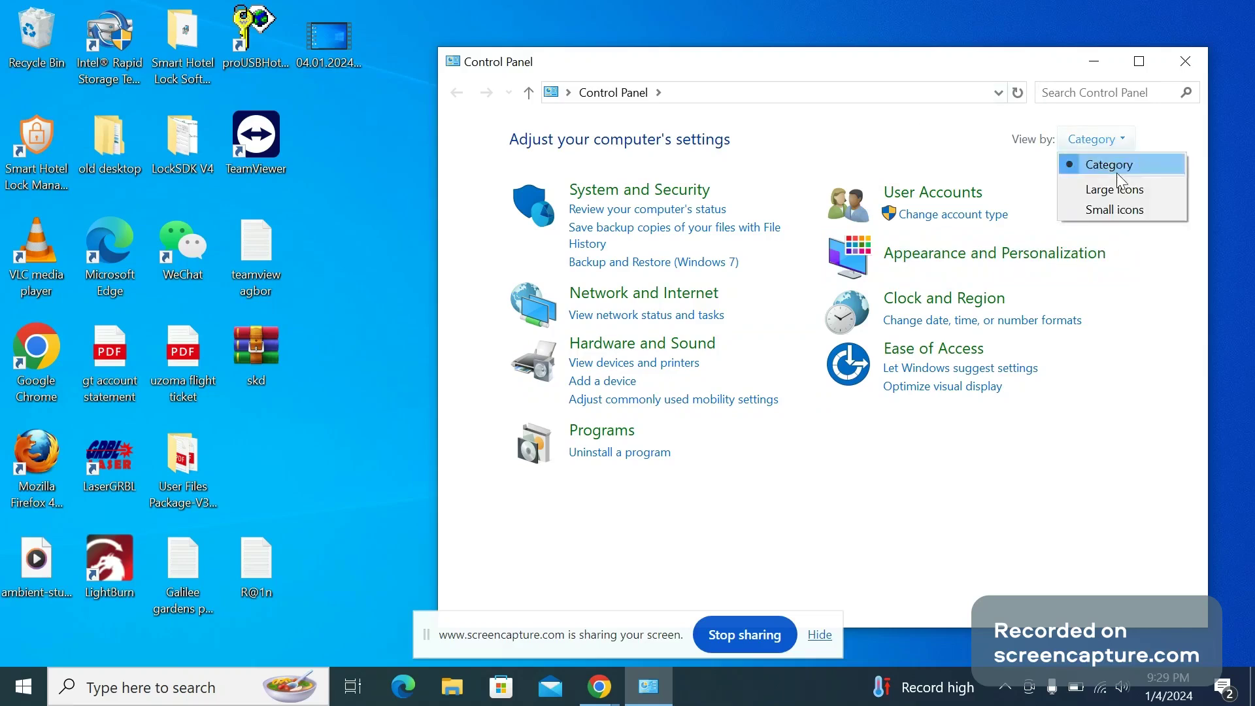
{"action": "left_click", "coordinate": [1124, 212]}
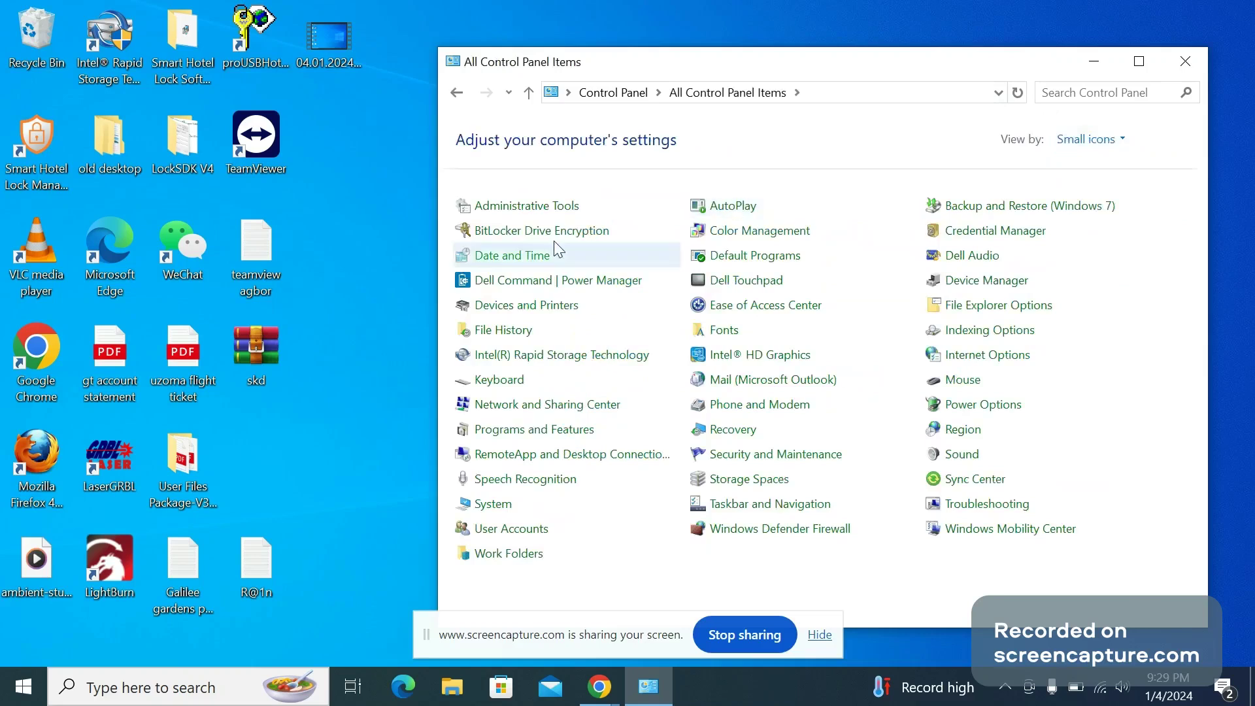
Change the Windows date from January 4, 2024 to December 27, 2023 in Date and Time.
{"action": "left_click", "coordinate": [548, 263]}
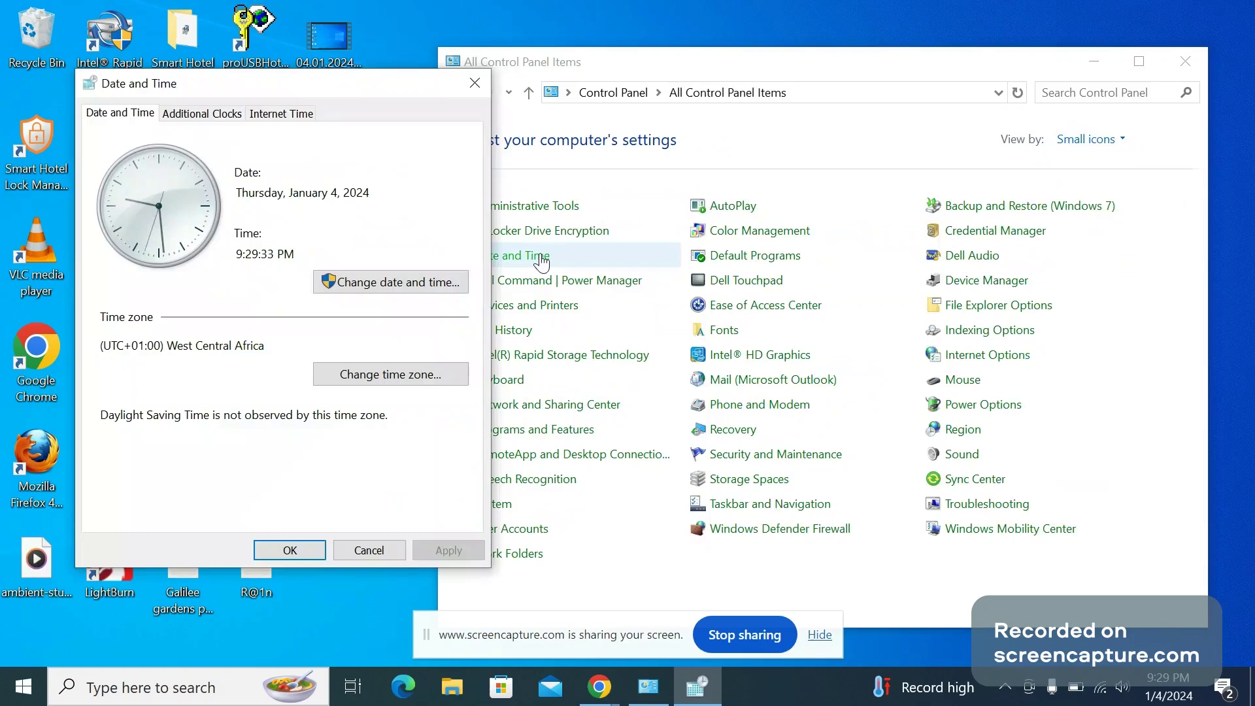
{"action": "left_click", "coordinate": [438, 287]}
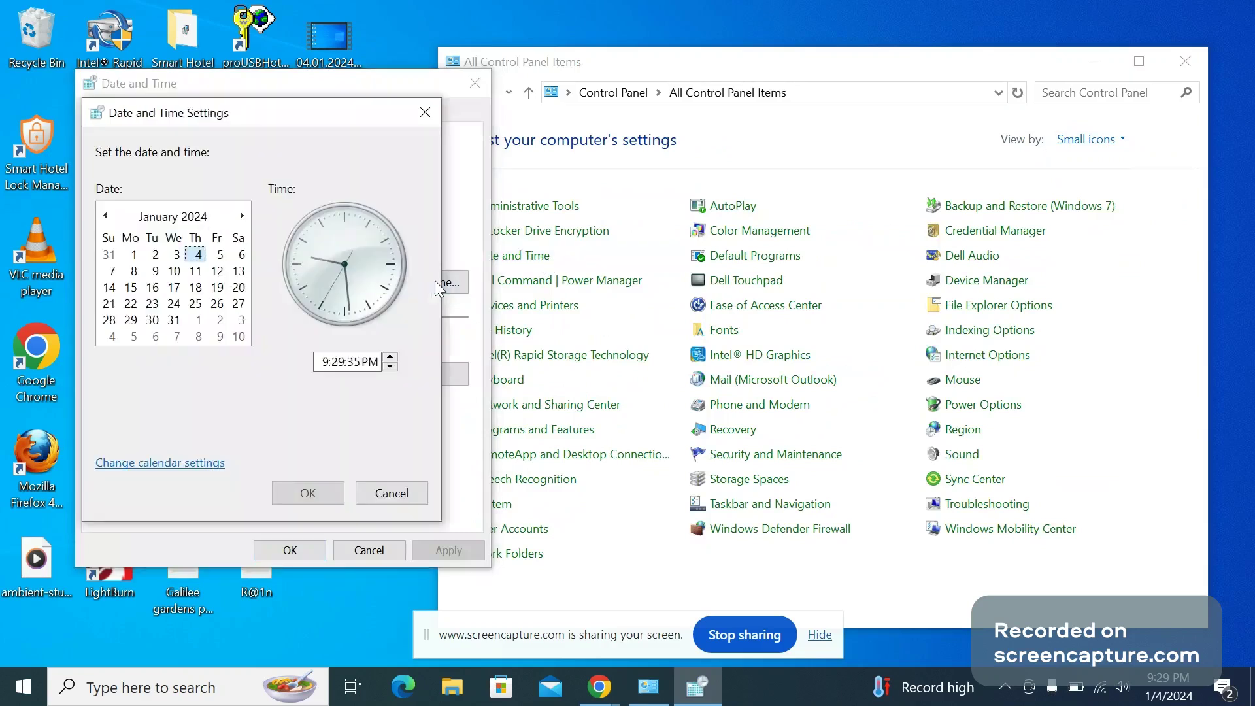
{"action": "left_click", "coordinate": [106, 217]}
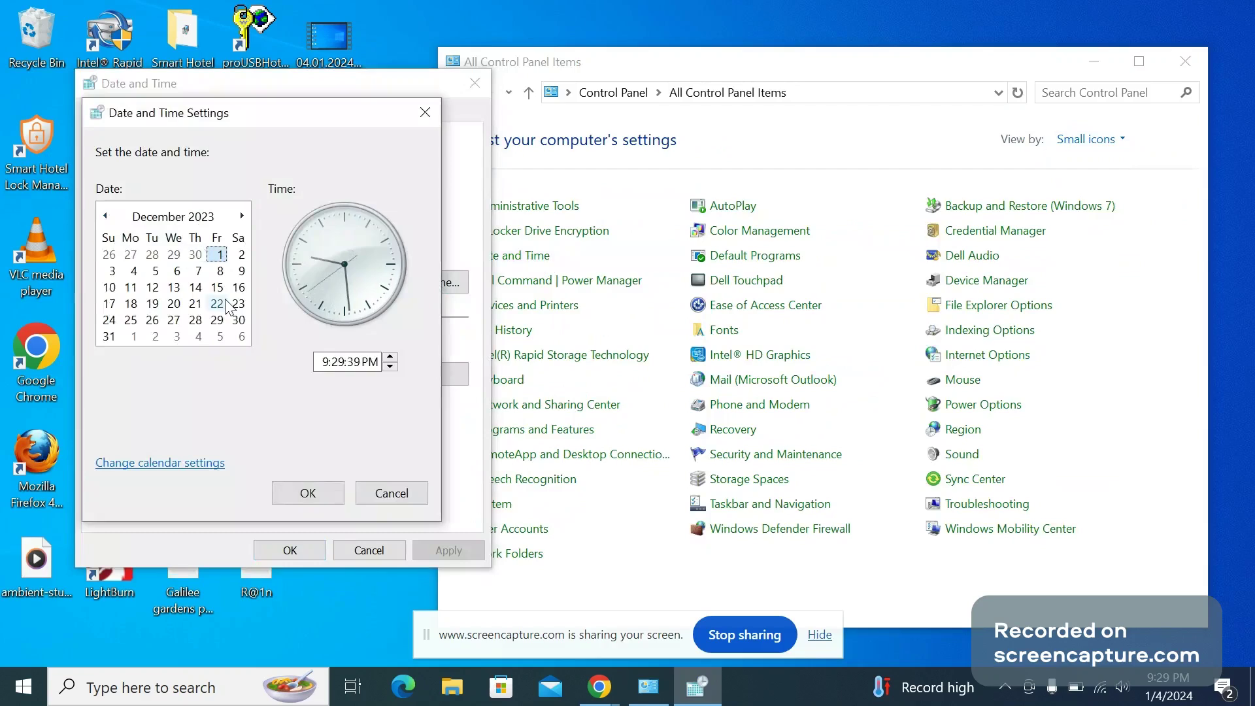
{"action": "left_click", "coordinate": [174, 322]}
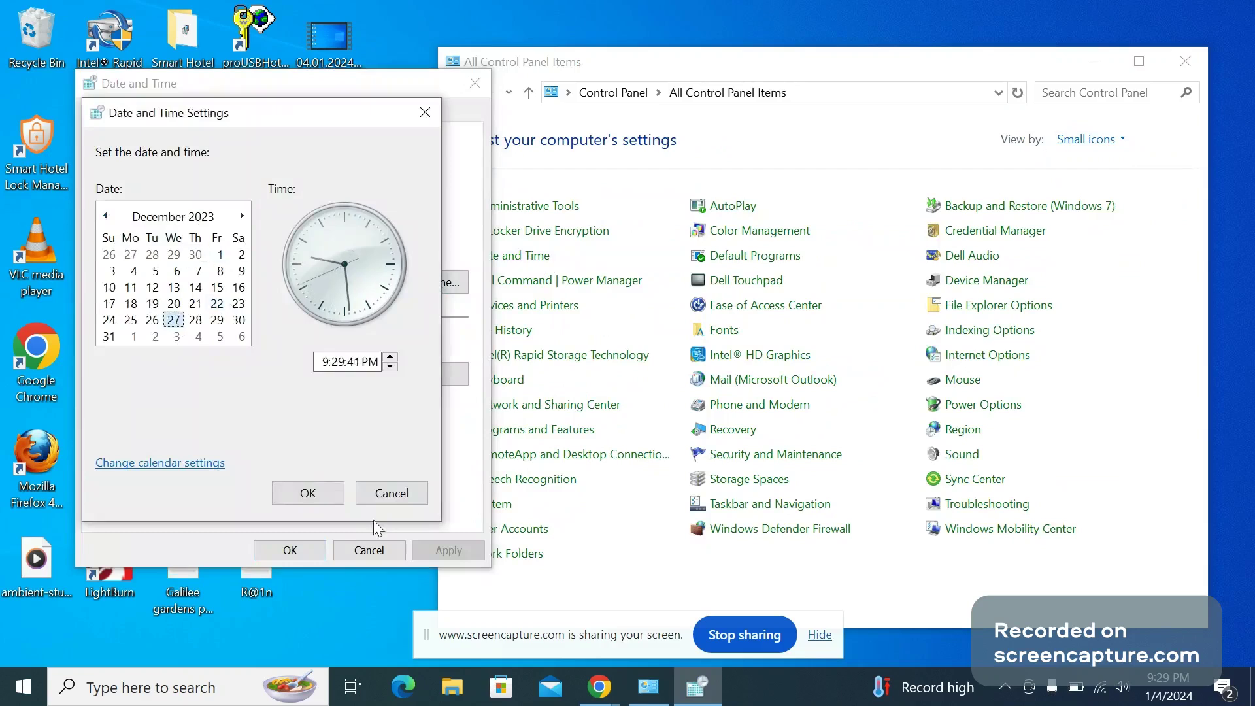
{"action": "left_click", "coordinate": [311, 497]}
{"action": "left_click", "coordinate": [314, 496]}
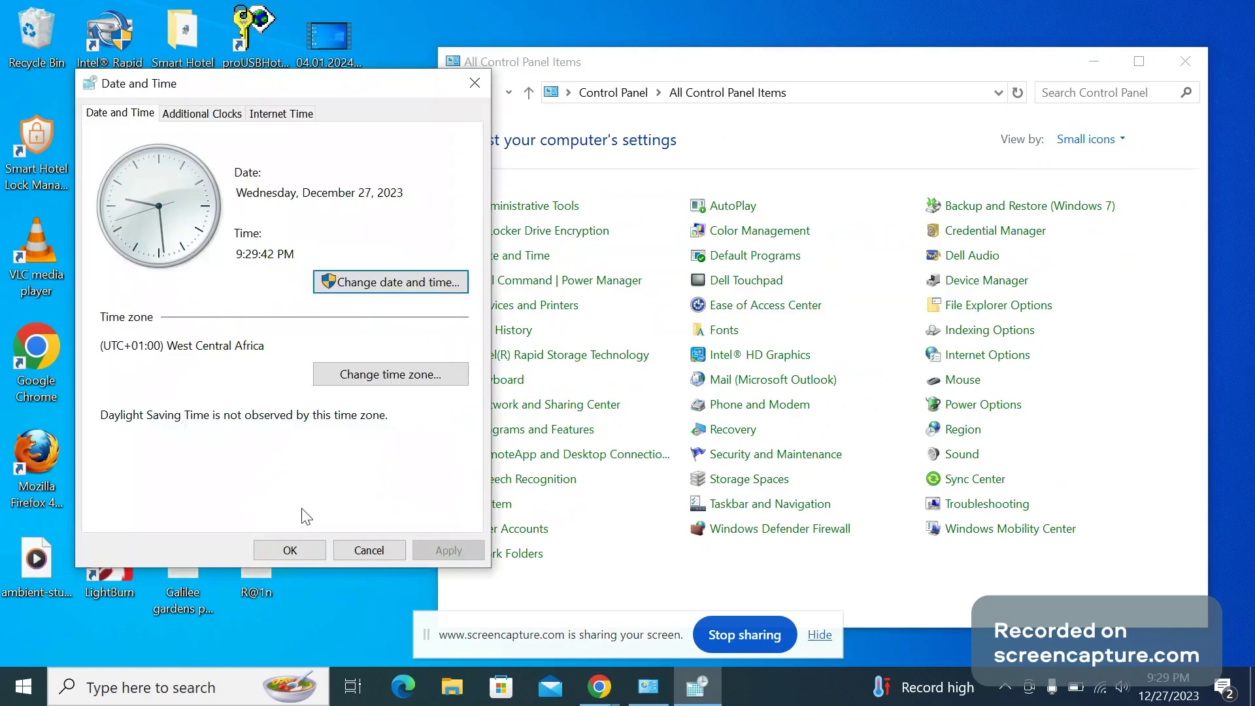
{"action": "left_click", "coordinate": [290, 551]}
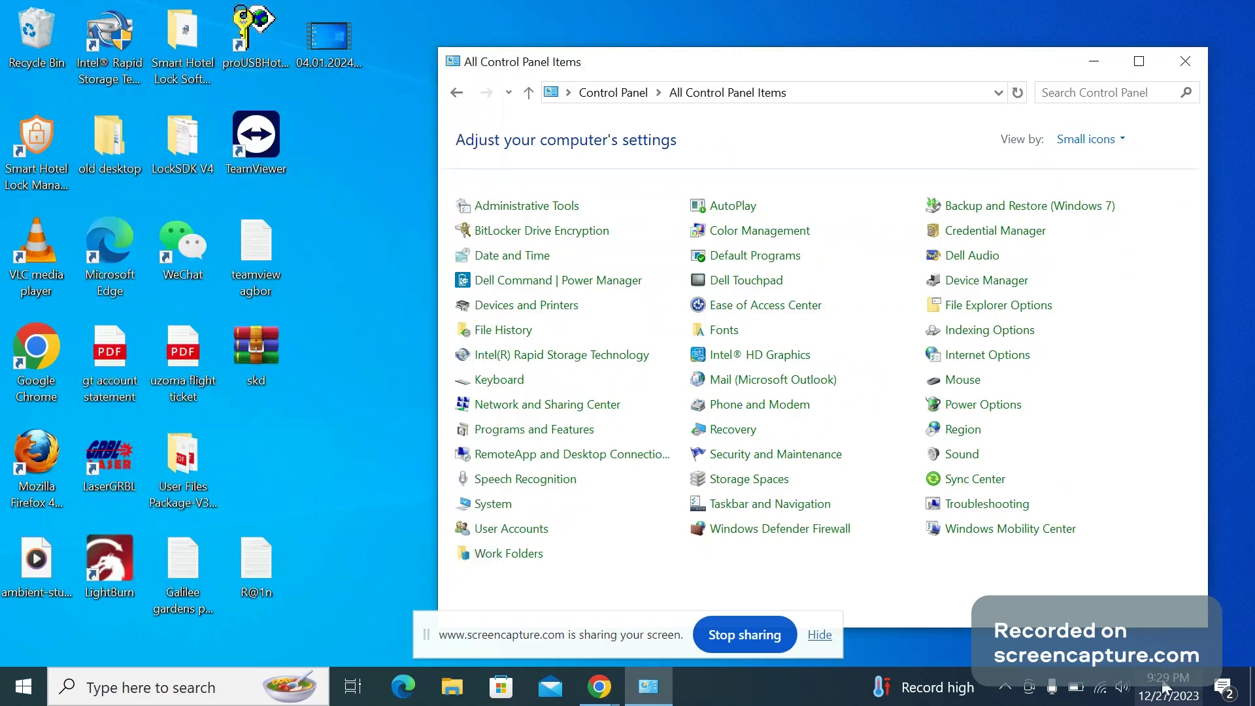
{"action": "mouse_move", "coordinate": [1166, 686]}
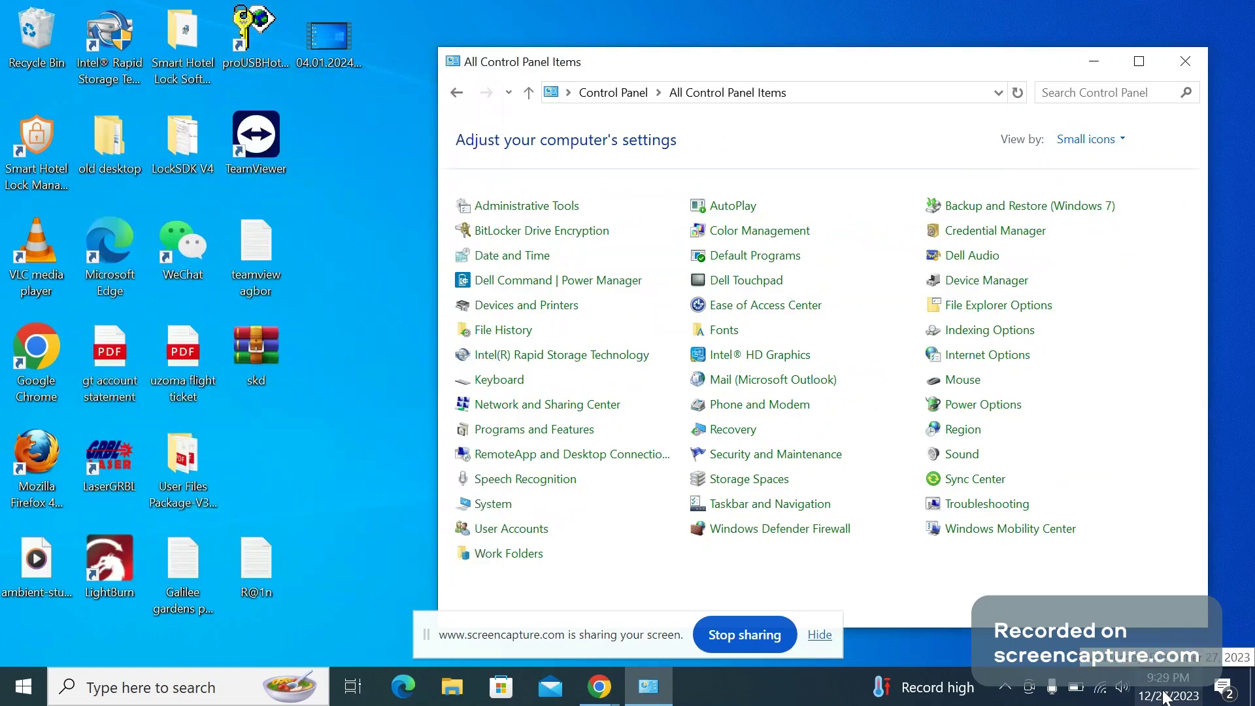
Launch proUSBHotel, log in as SuperAdministrator and dismiss the screen resolution warning.
{"action": "left_click", "coordinate": [255, 55]}
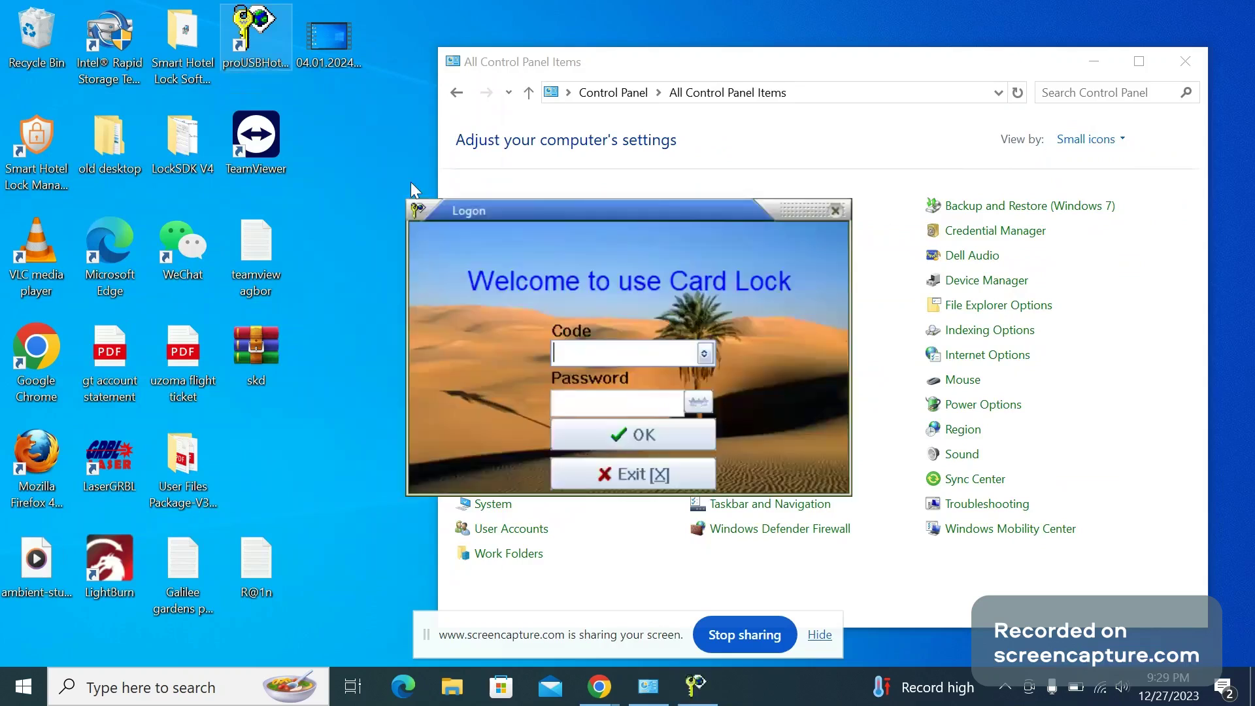
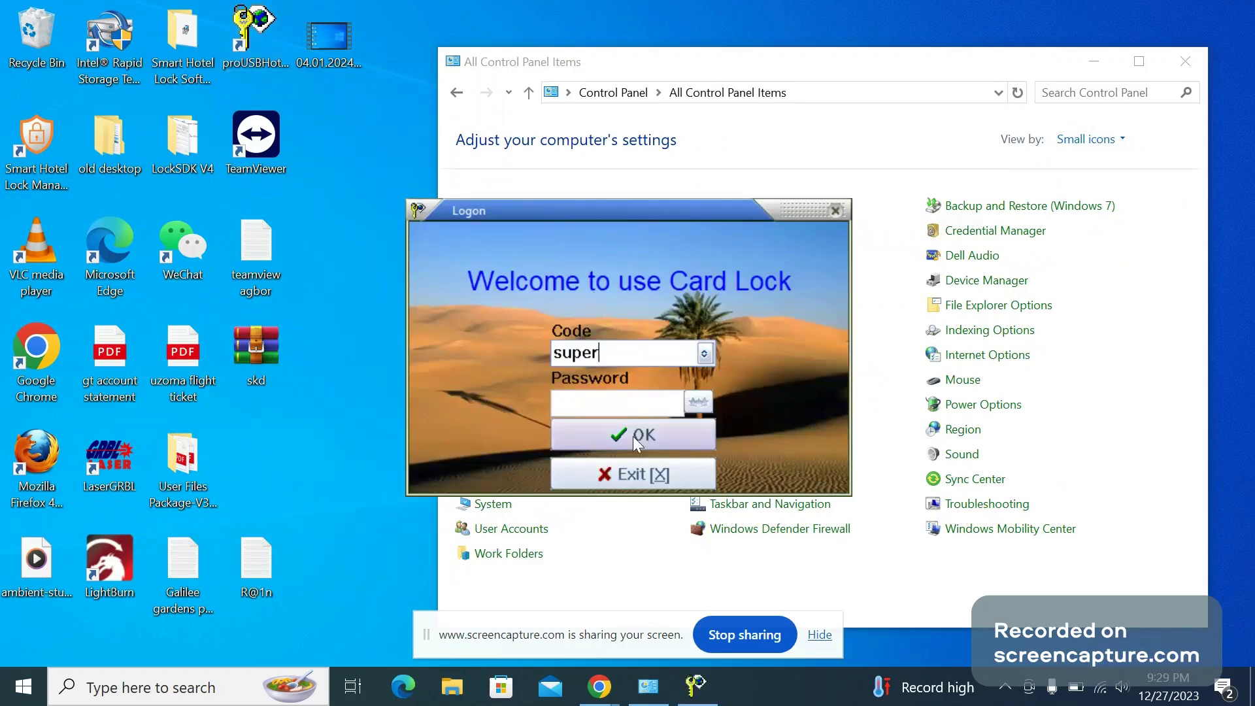
{"action": "left_click", "coordinate": [632, 436]}
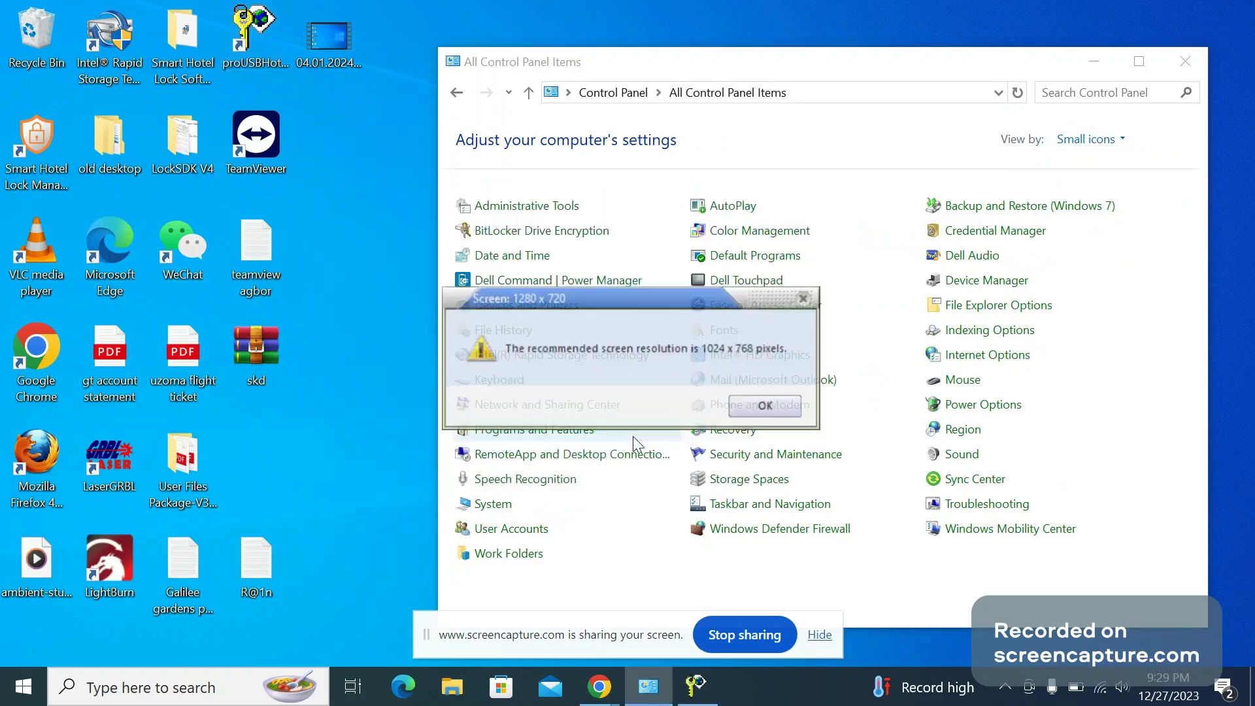
{"action": "left_click", "coordinate": [780, 404]}
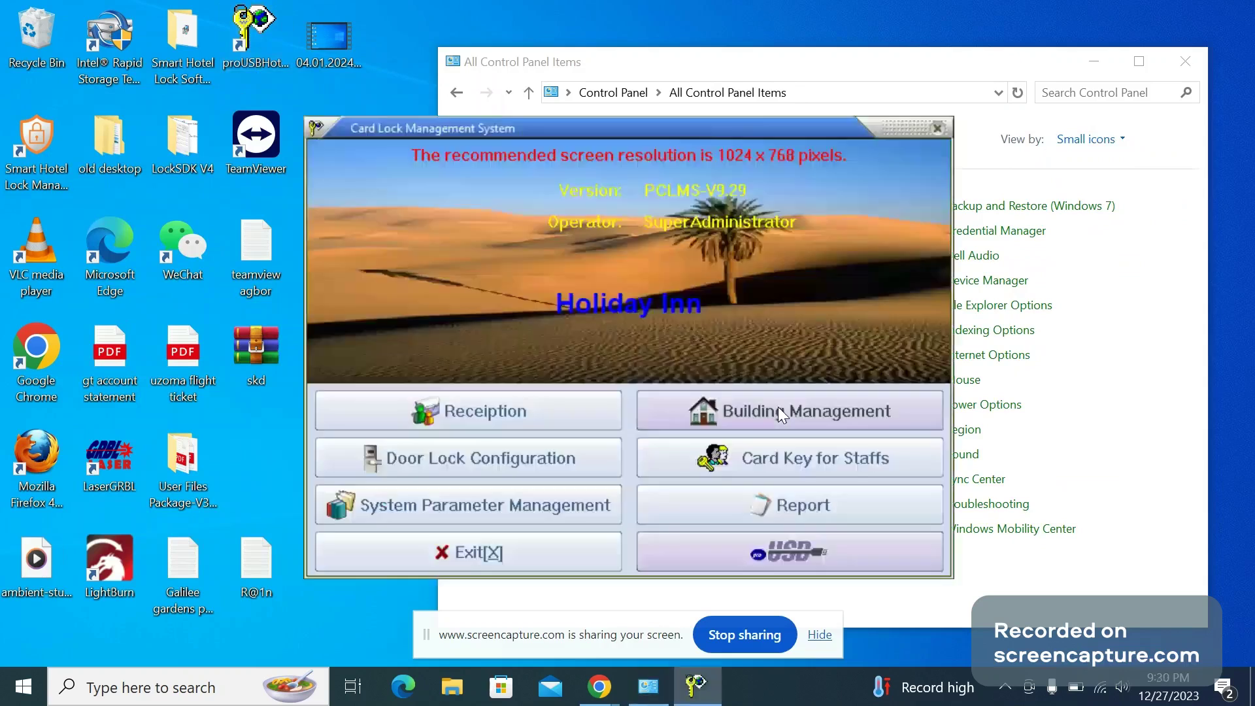
Try issuing a Master Card under Card Key for Staffs and dismiss the register-expired error.
{"action": "left_click", "coordinate": [767, 461]}
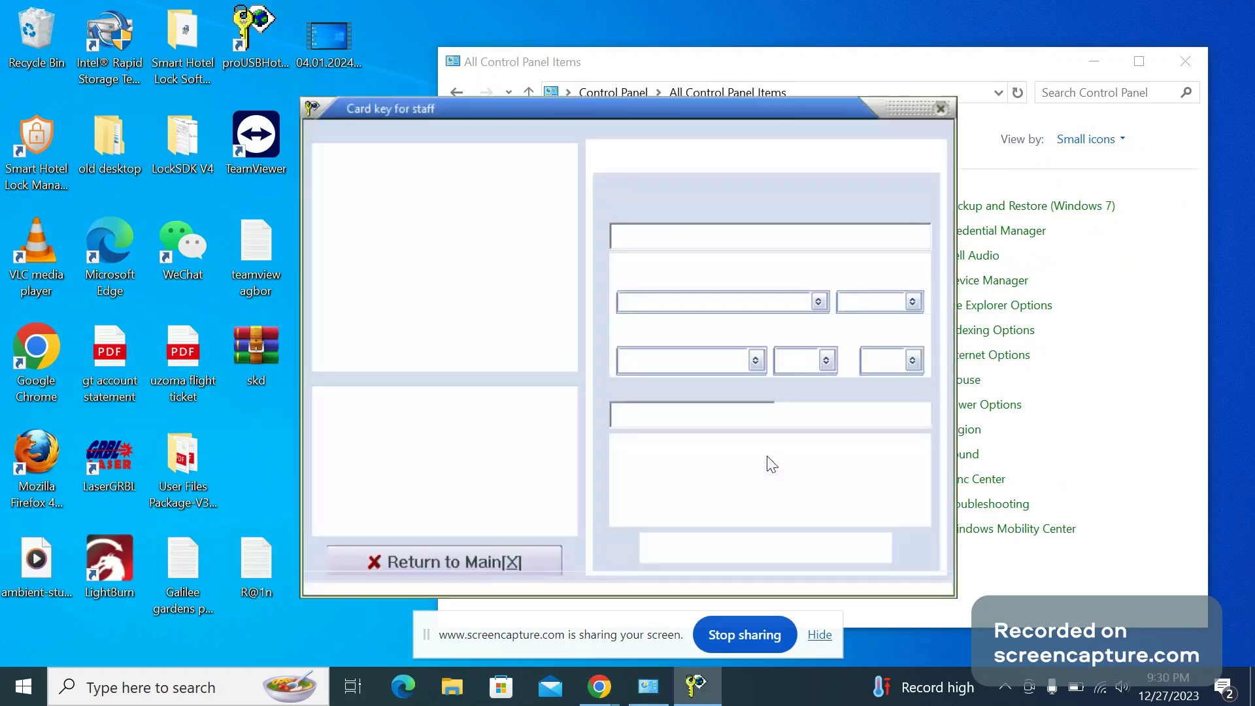
{"action": "left_click", "coordinate": [491, 265]}
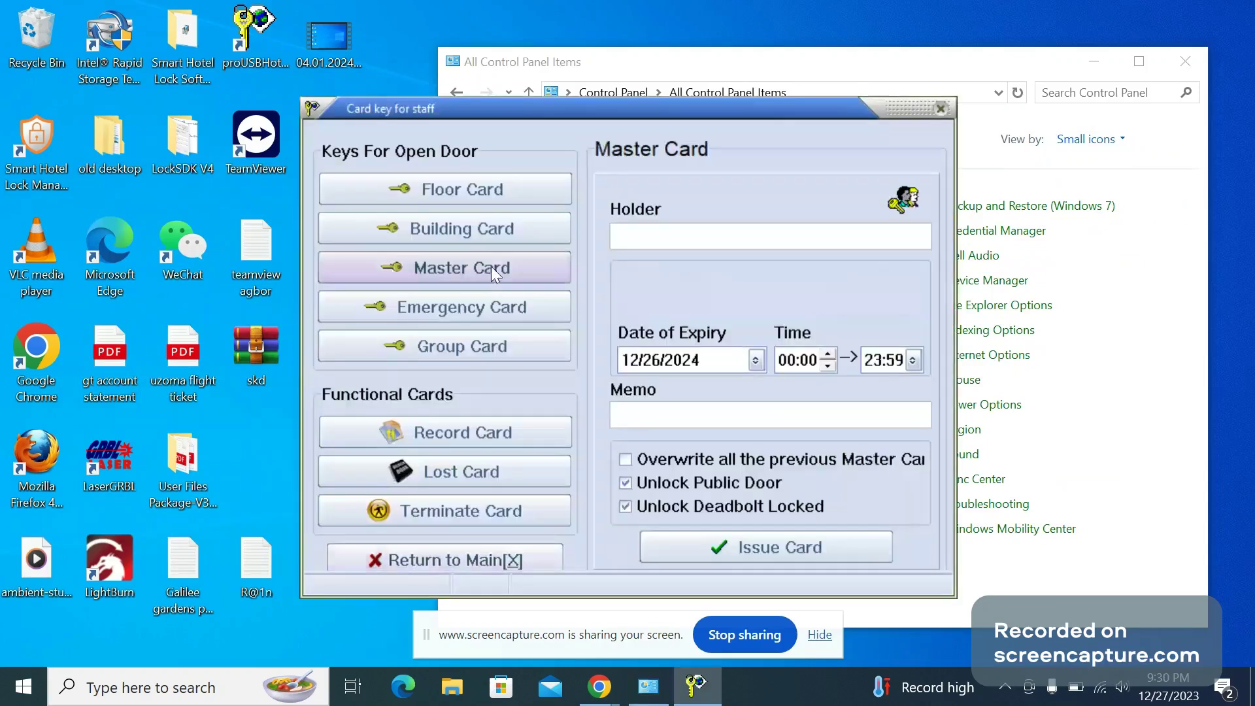
{"action": "left_click", "coordinate": [764, 537]}
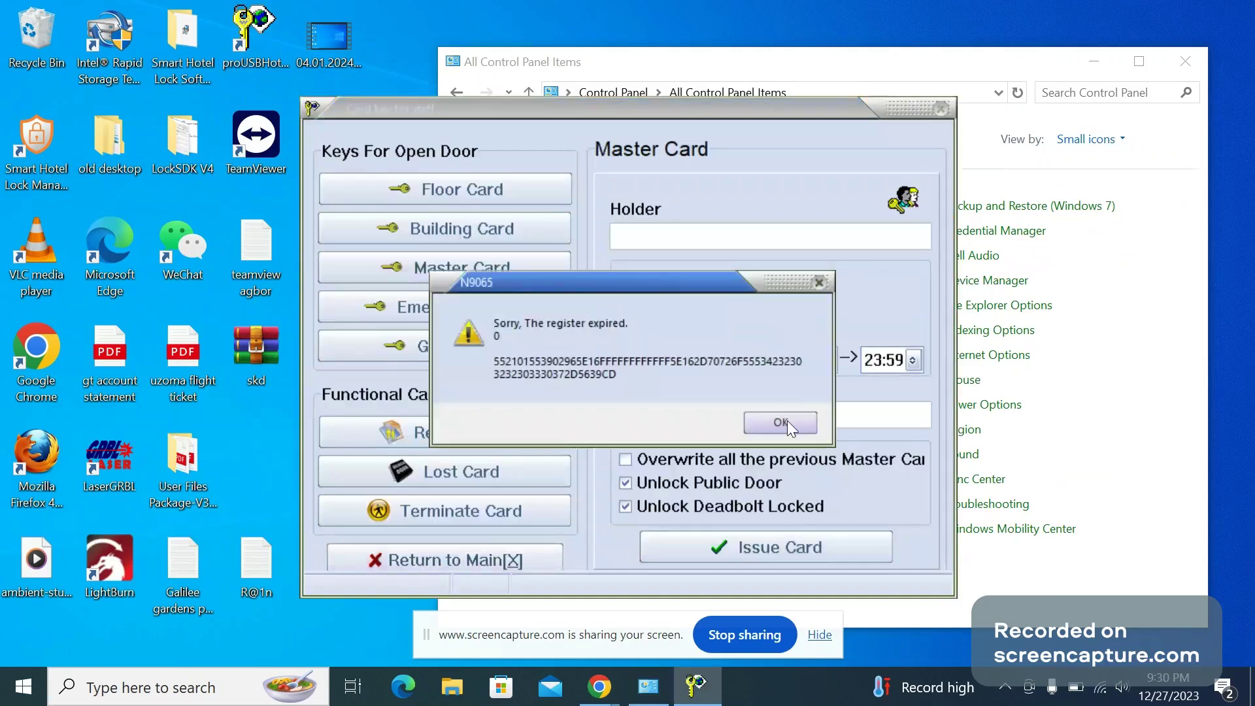
{"action": "left_click", "coordinate": [787, 421]}
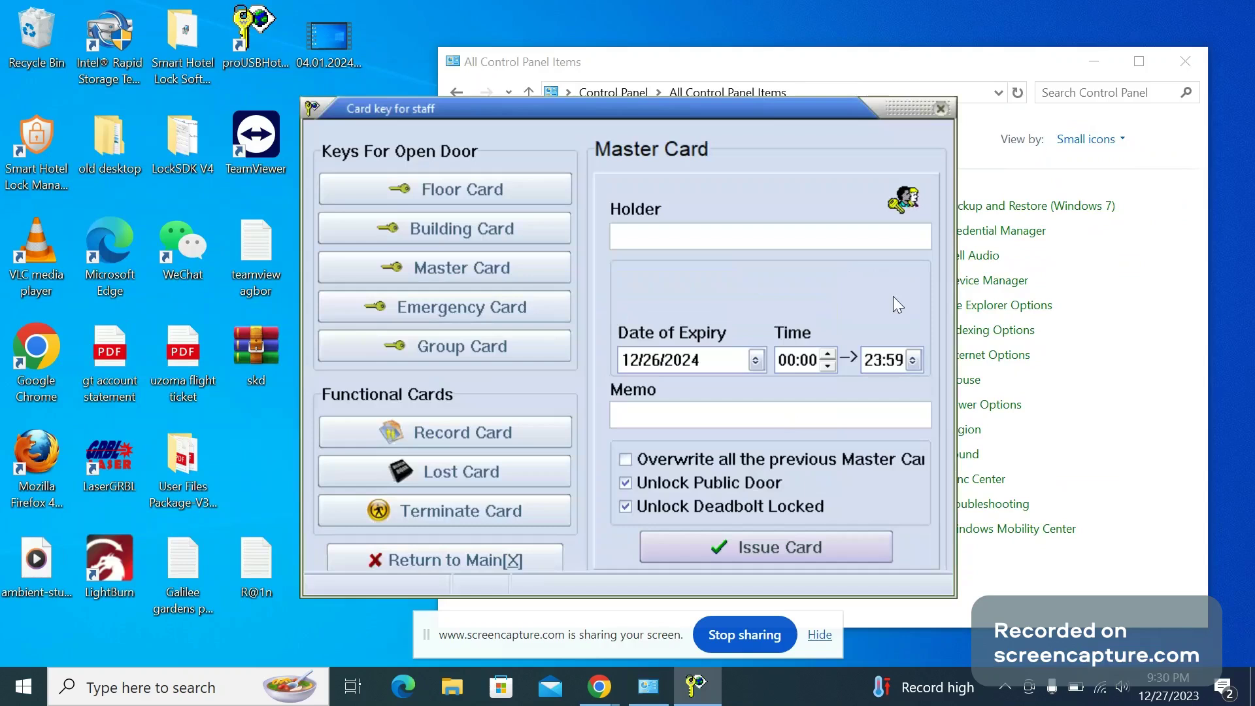
Return to the main window and exit the card lock system to its logon screen.
{"action": "left_click", "coordinate": [942, 109]}
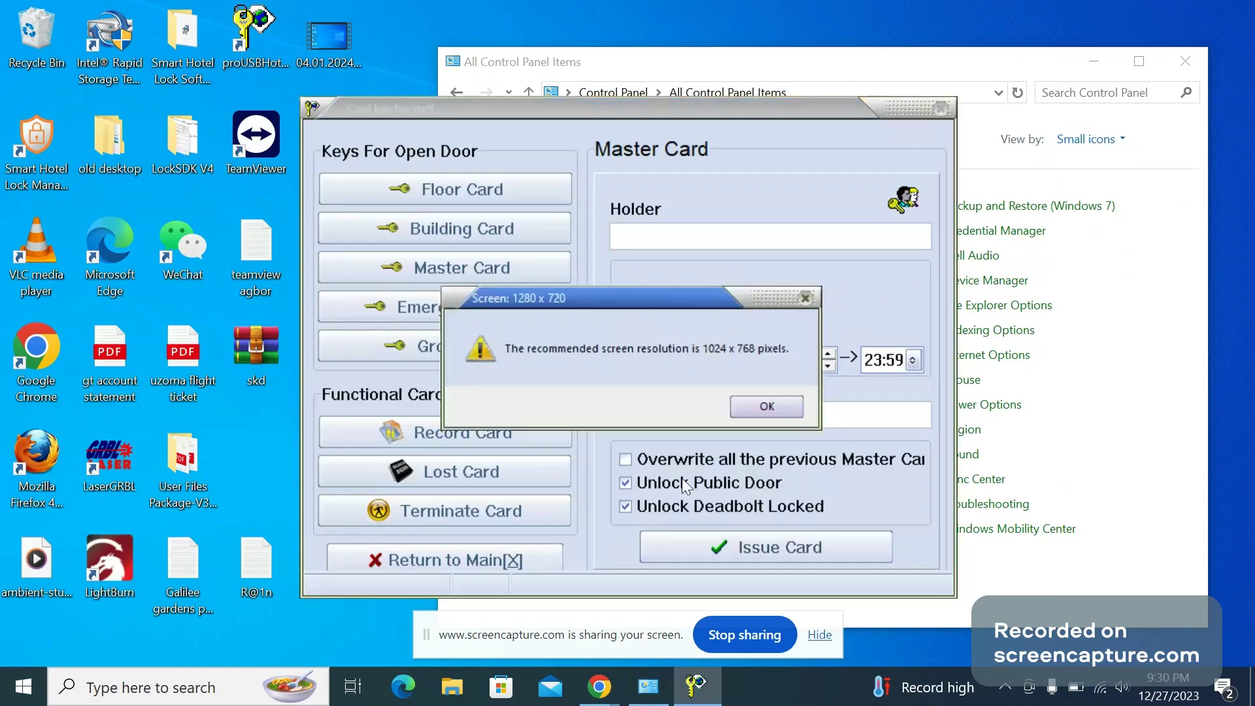
{"action": "left_click", "coordinate": [766, 407]}
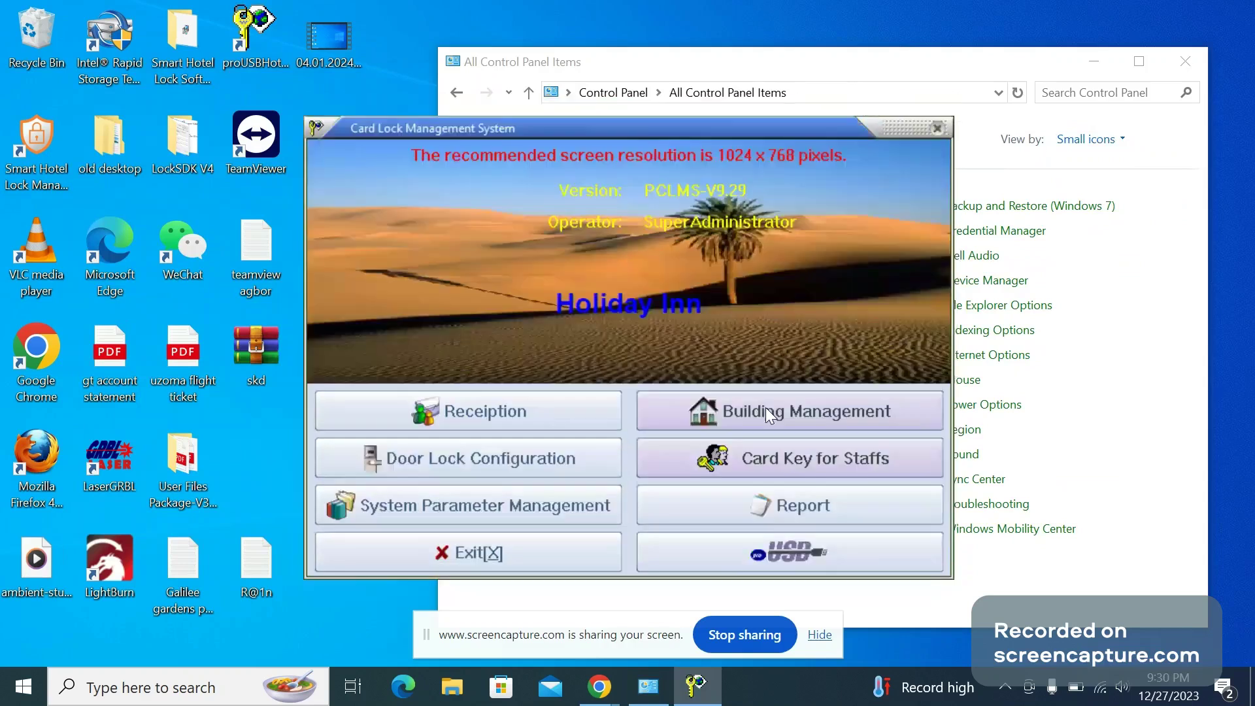
{"action": "left_click", "coordinate": [939, 129]}
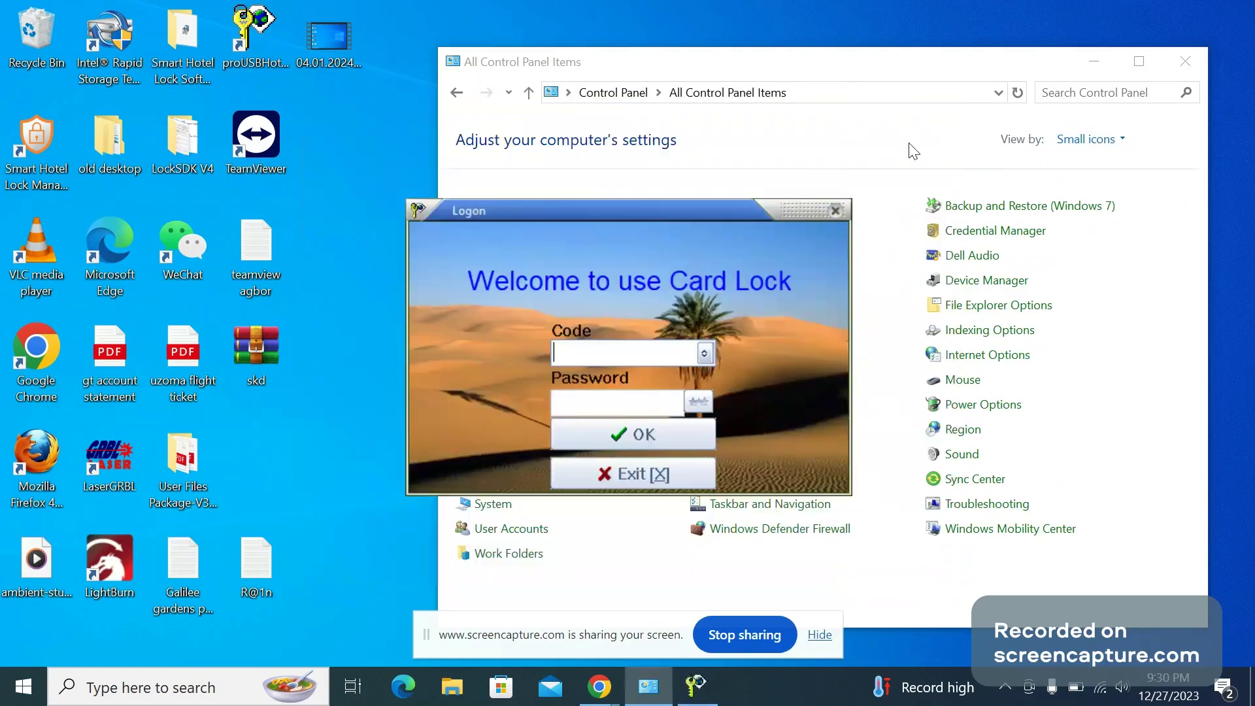
Close the proUSBHotel logon and reset the date from December 27, 2023 to January 4, 2024.
{"action": "left_click", "coordinate": [836, 210]}
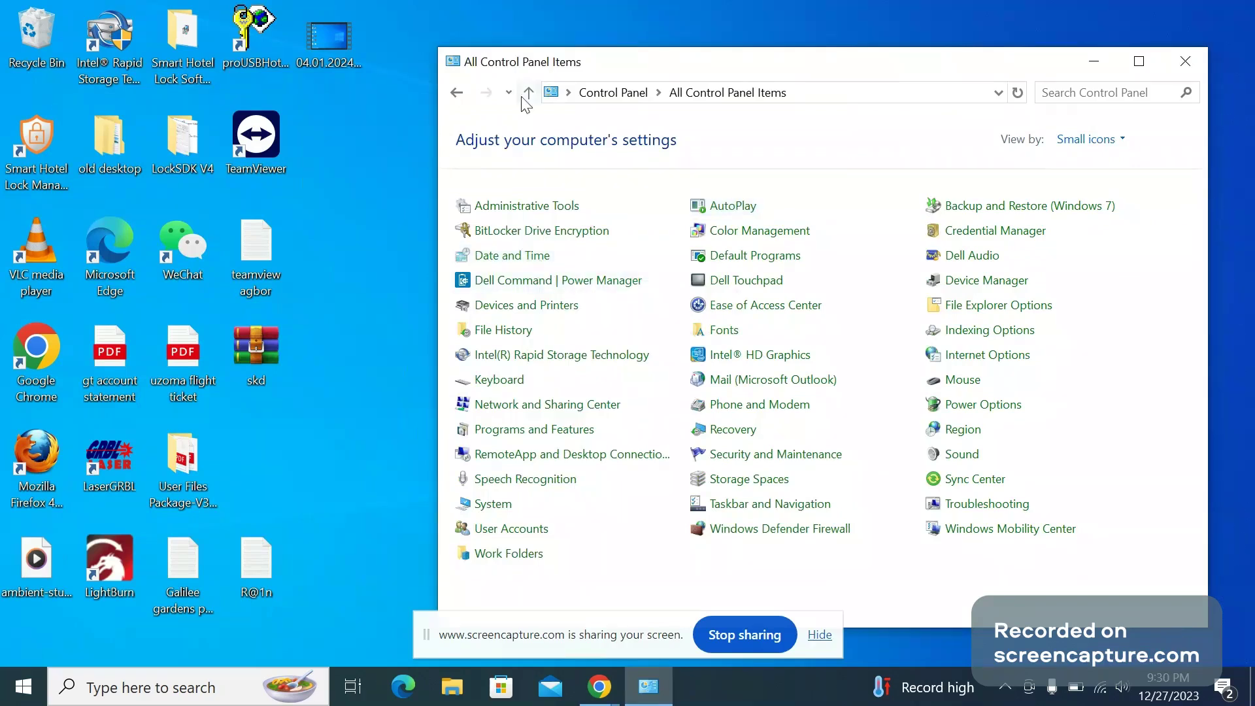
{"action": "left_click", "coordinate": [523, 257]}
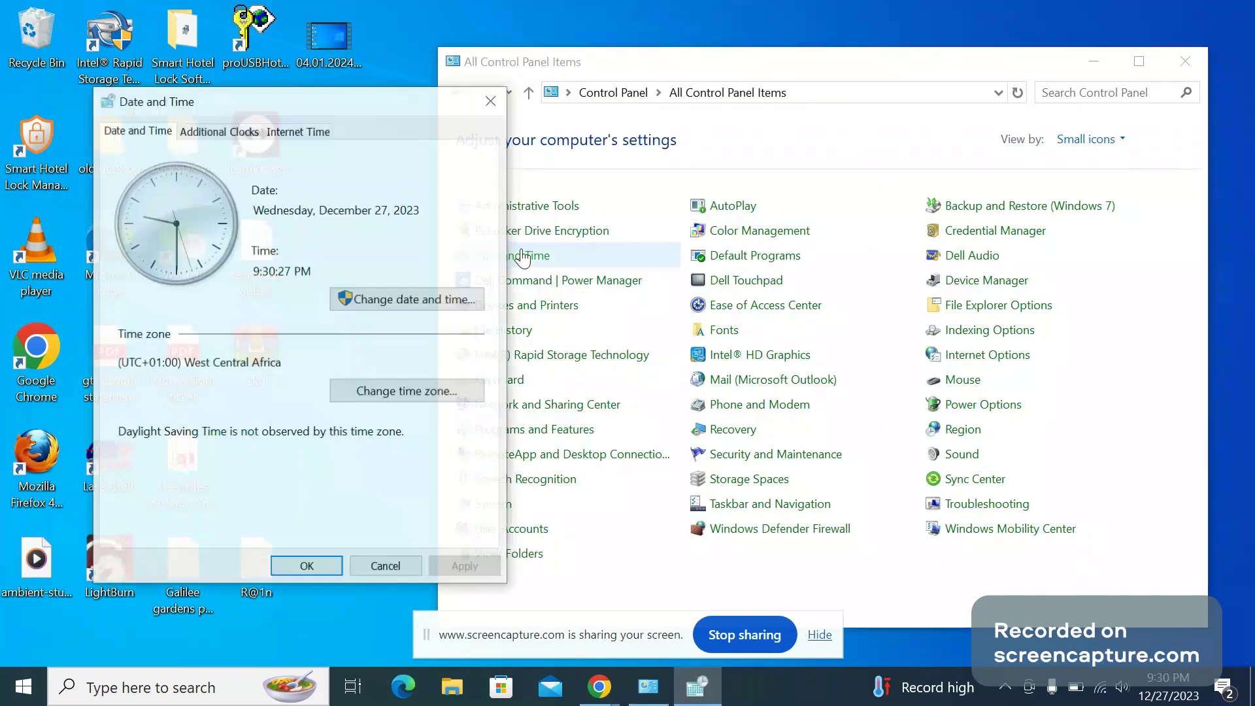
{"action": "left_click", "coordinate": [434, 299]}
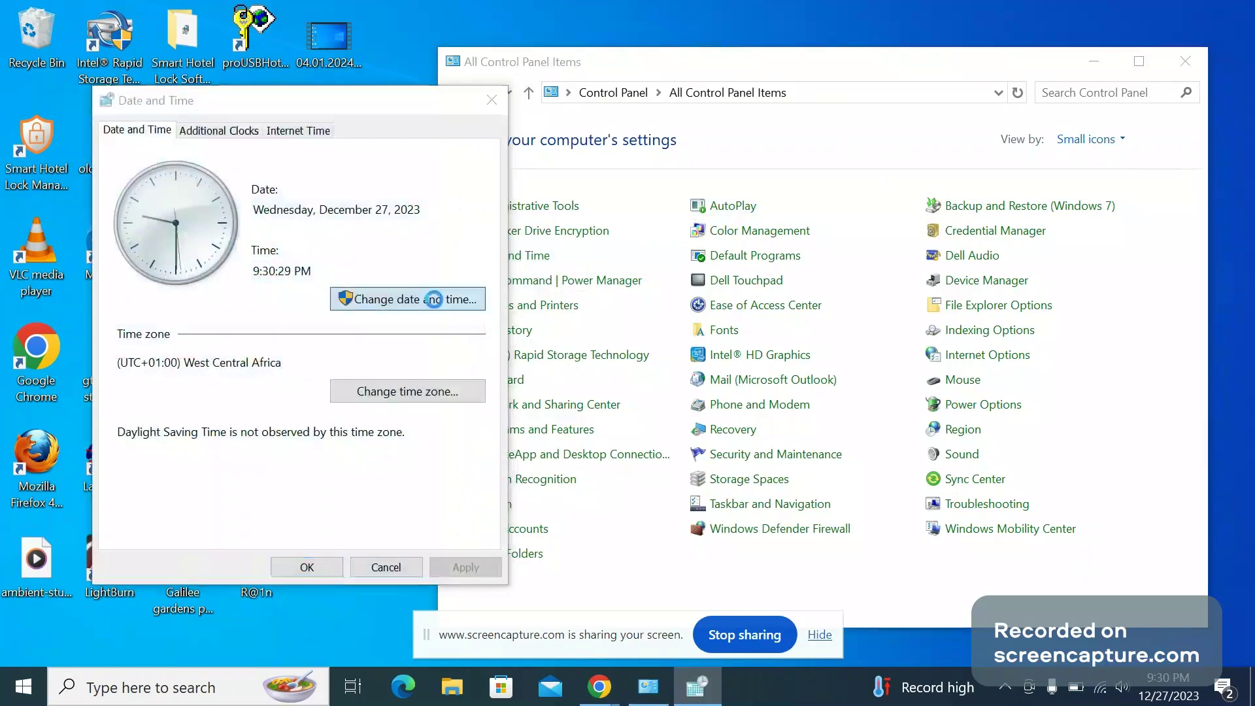
{"action": "left_click", "coordinate": [259, 233]}
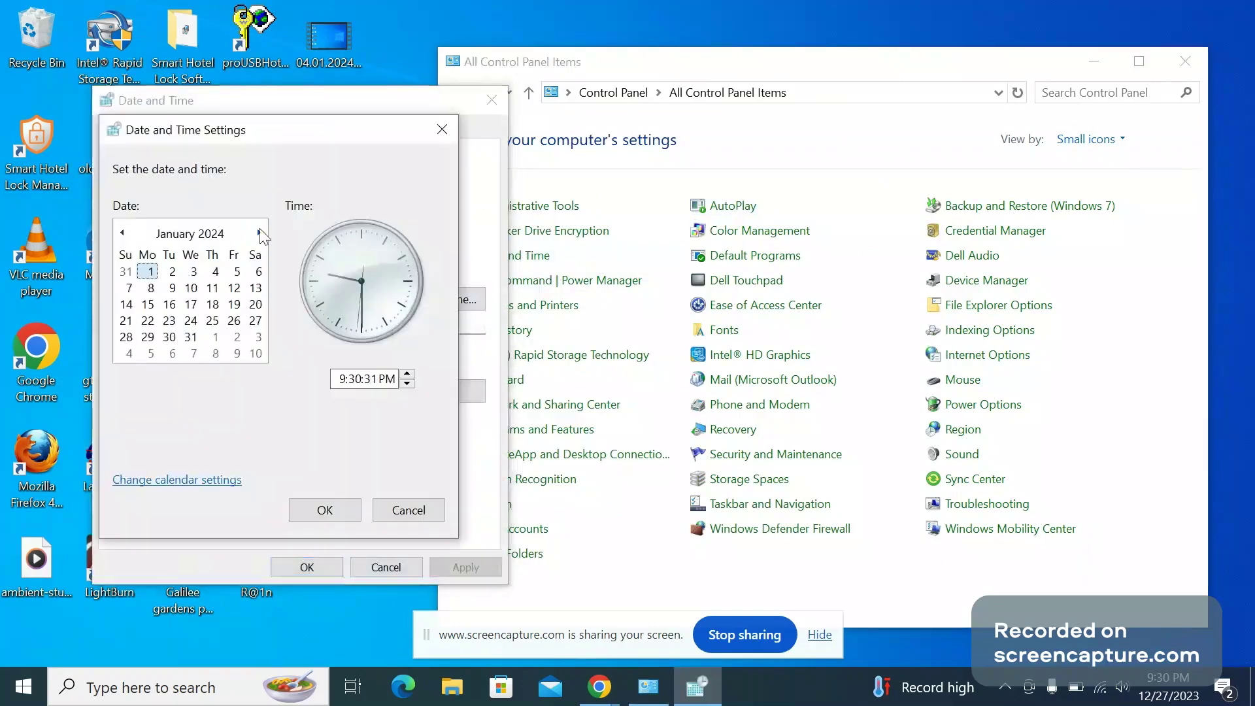
{"action": "left_click", "coordinate": [215, 271]}
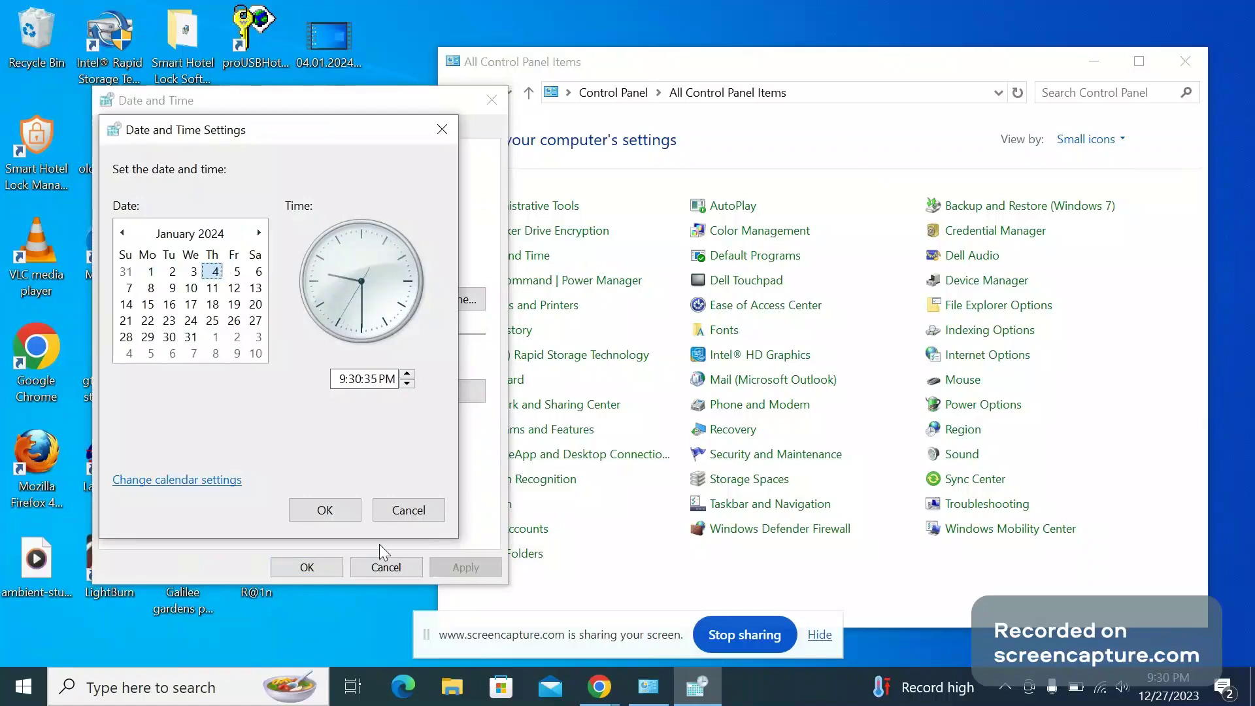
{"action": "left_click", "coordinate": [341, 515]}
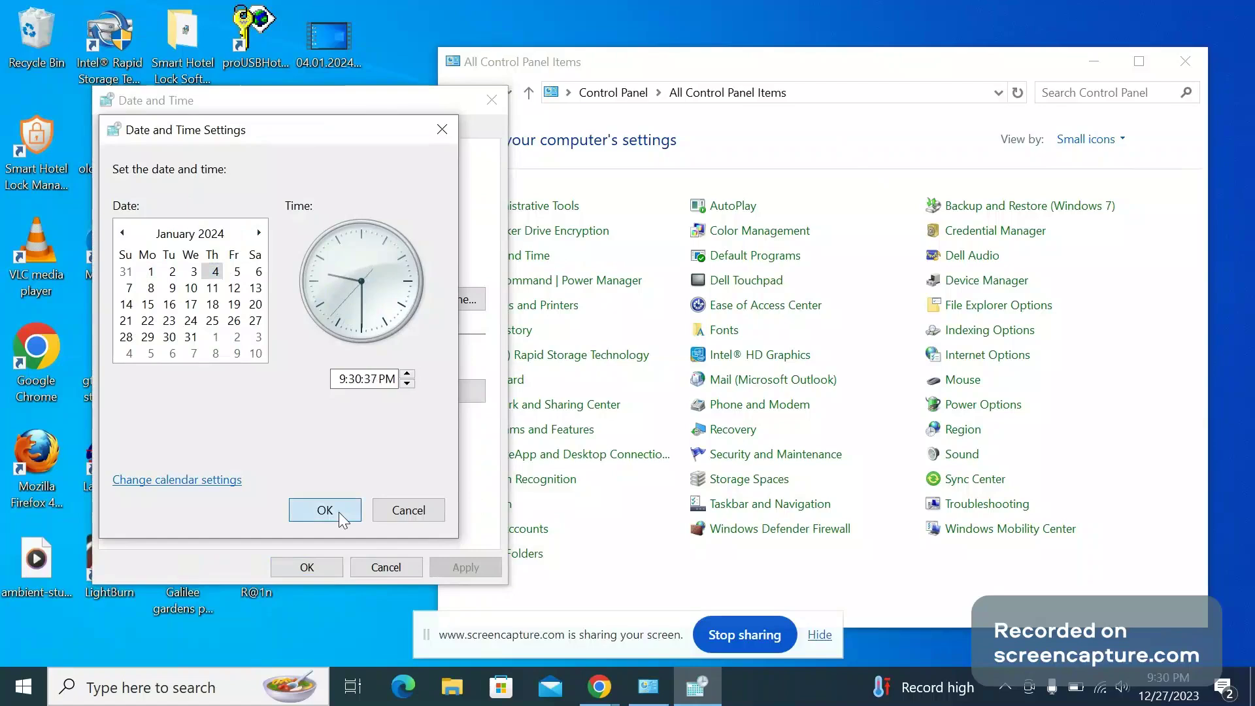
{"action": "left_click", "coordinate": [309, 568]}
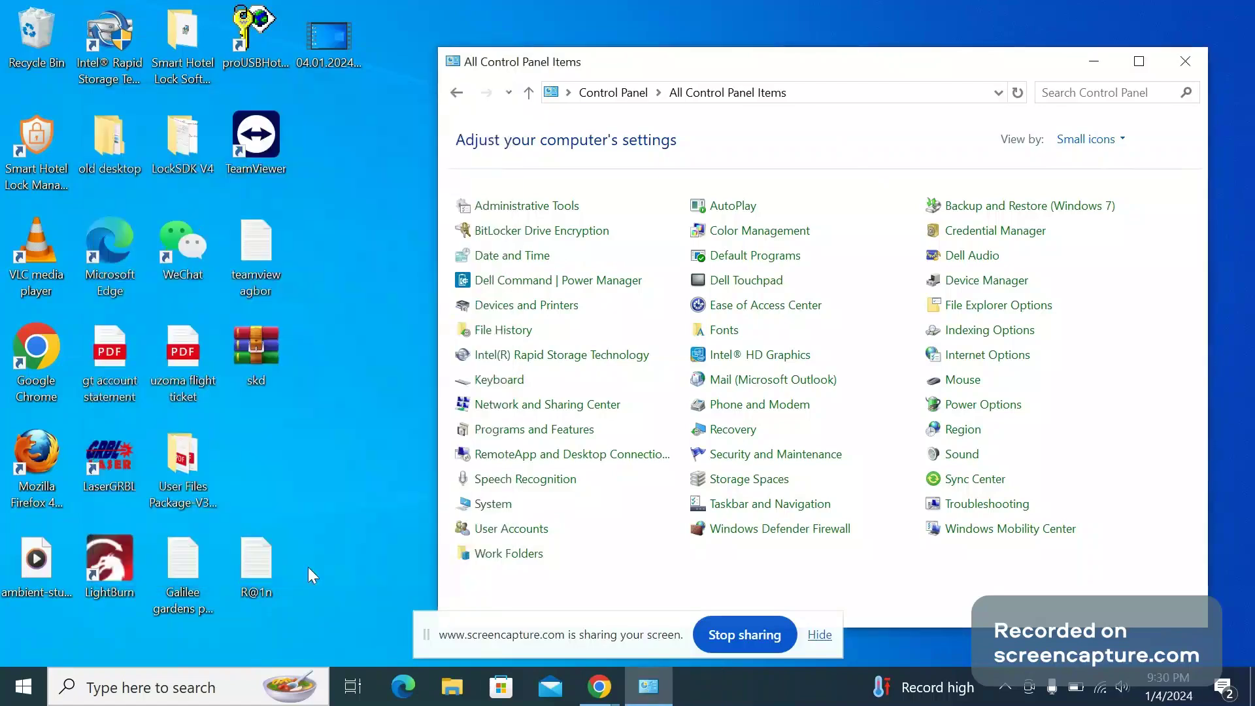